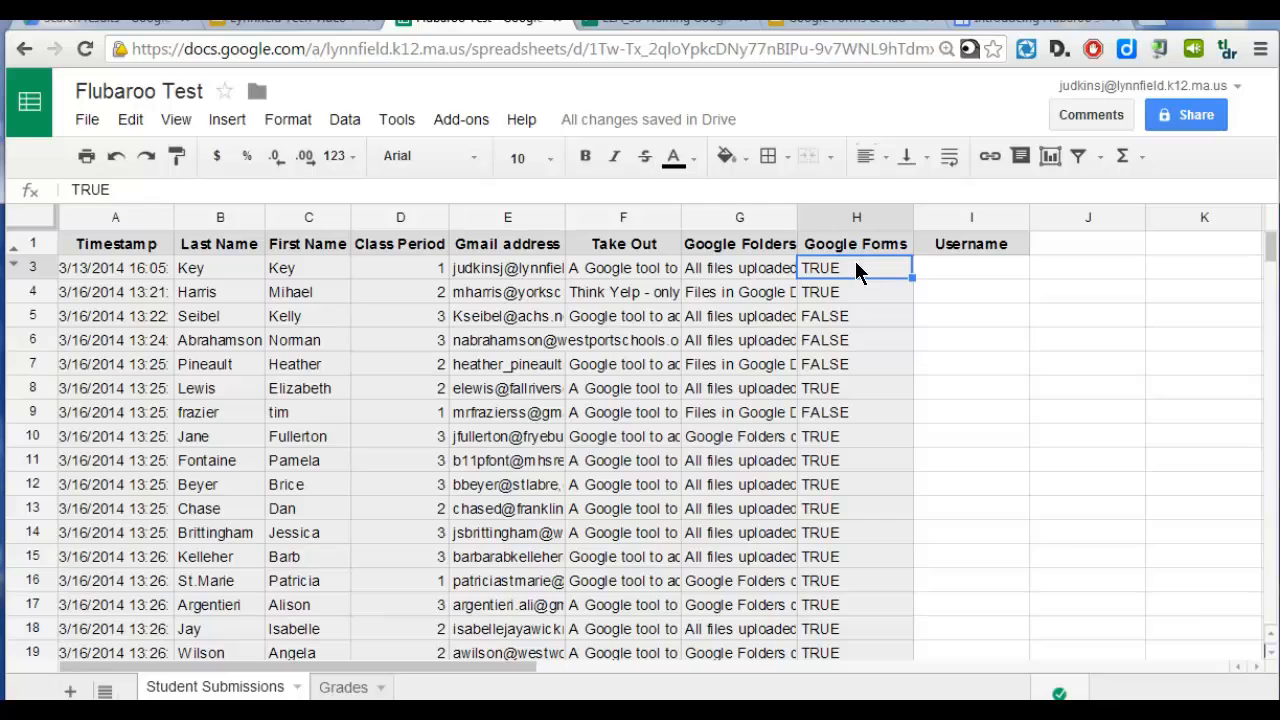
# Switch to the Grades sheet and start Flubaroo's Edit Help Tips
pyautogui.click(468, 121)
pyautogui.moveTo(477, 188)
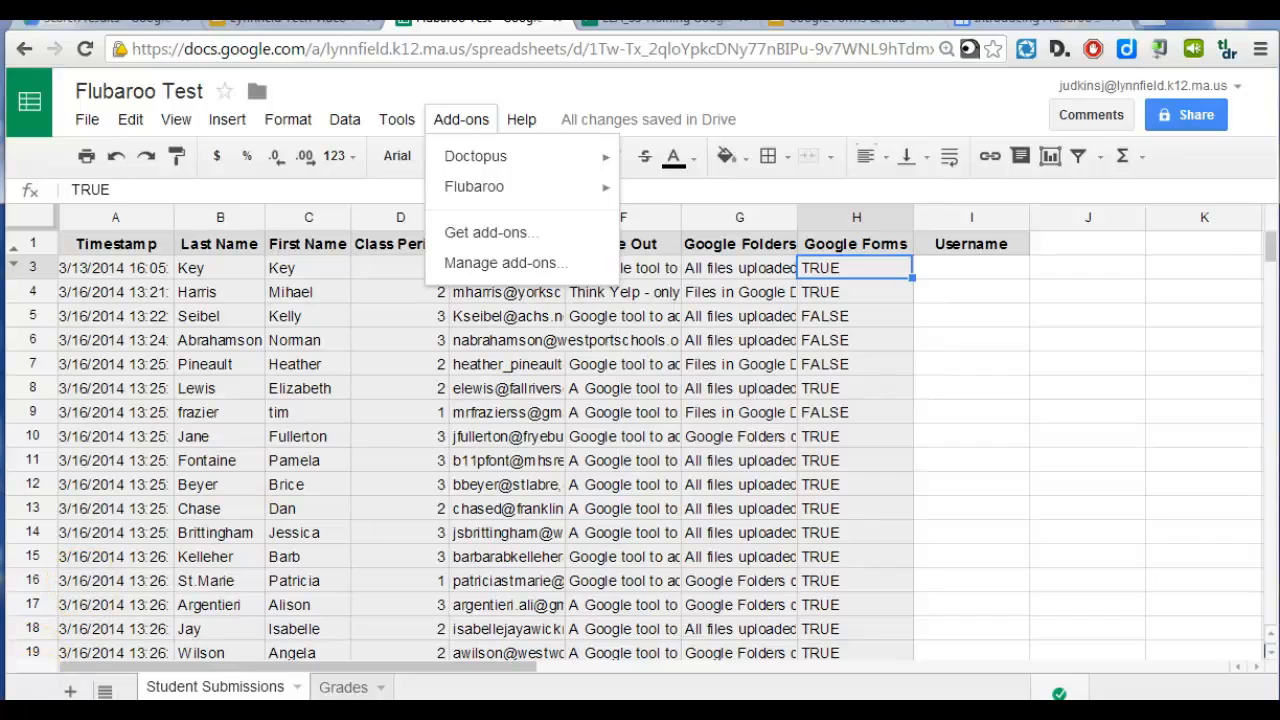
pyautogui.click(344, 688)
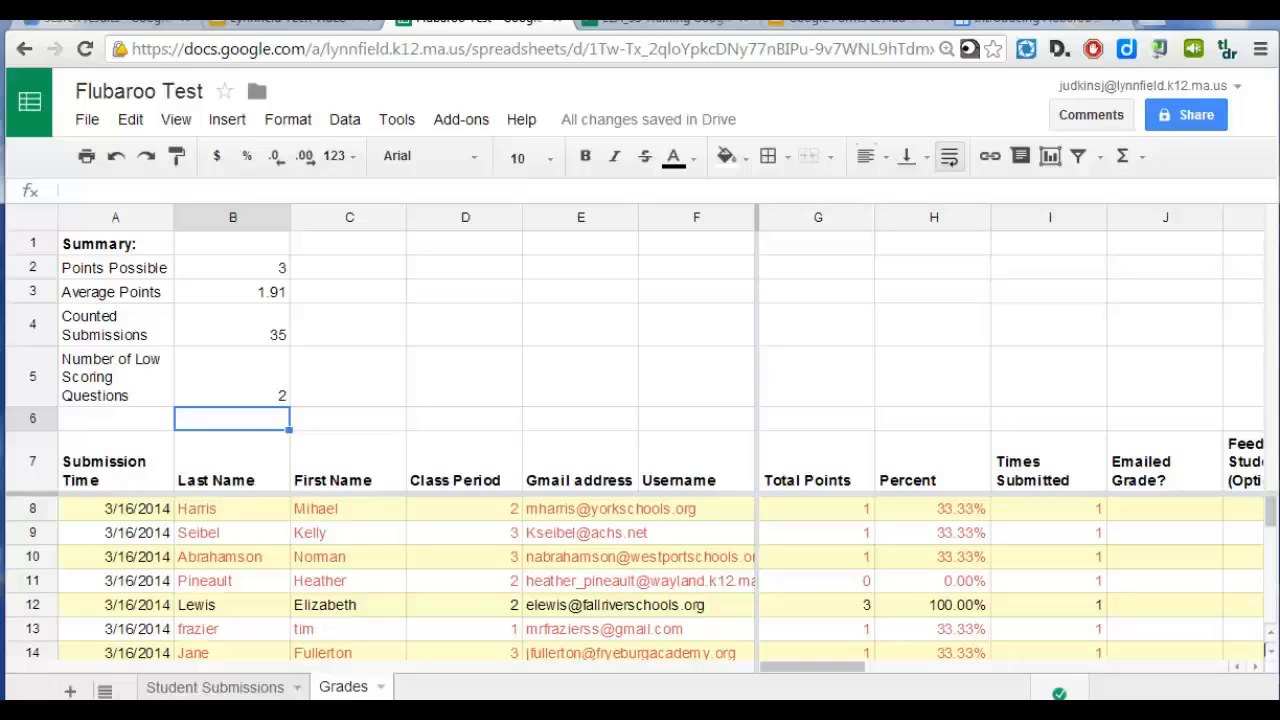
pyautogui.click(462, 120)
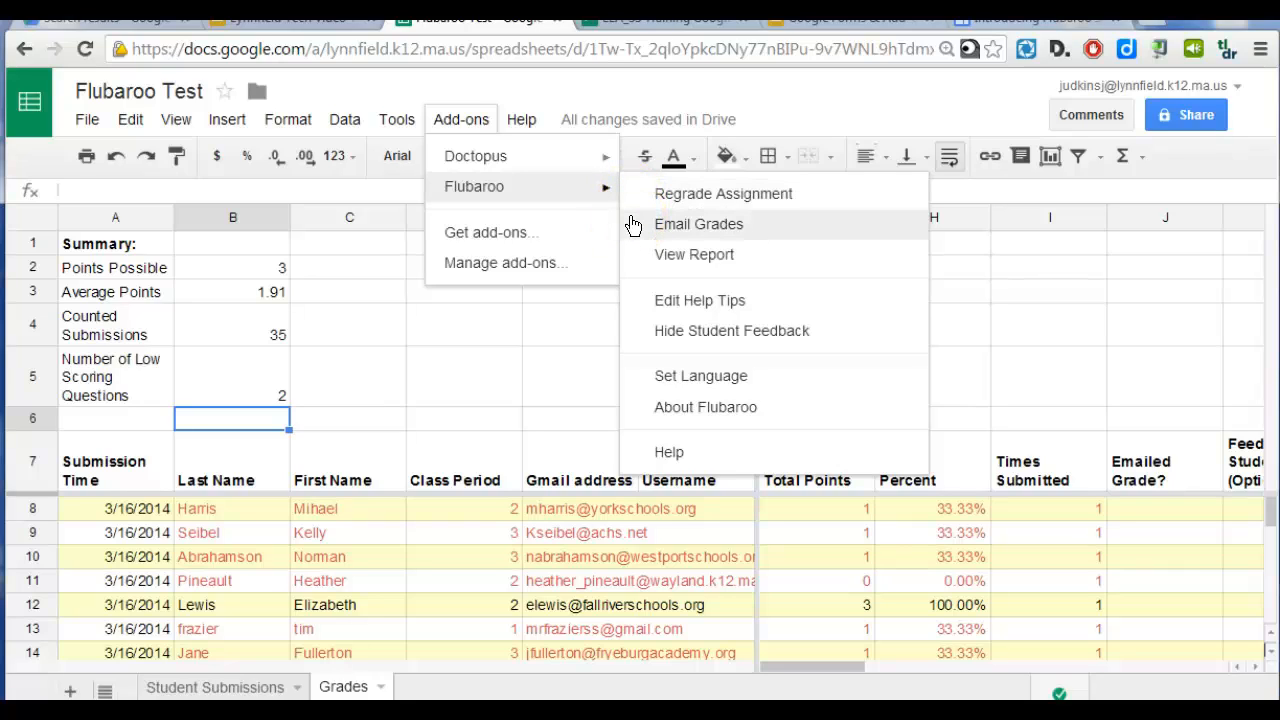
pyautogui.click(665, 305)
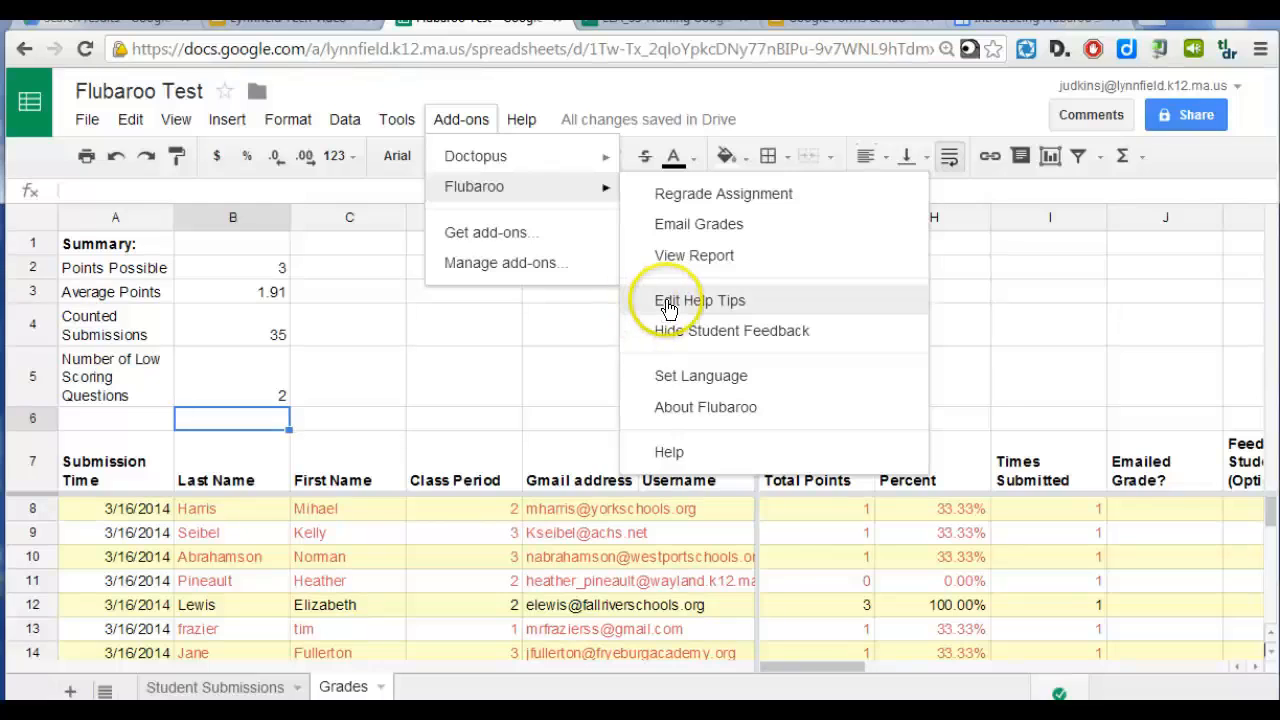
pyautogui.click(686, 307)
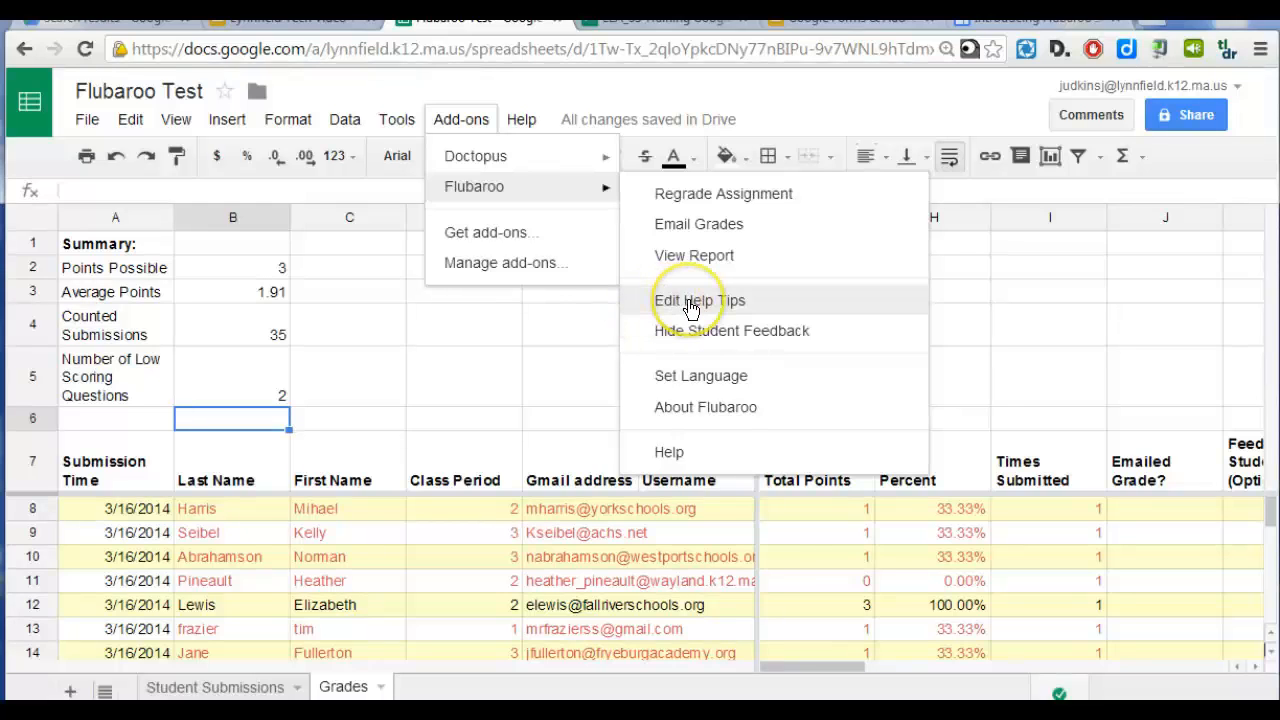
pyautogui.click(690, 308)
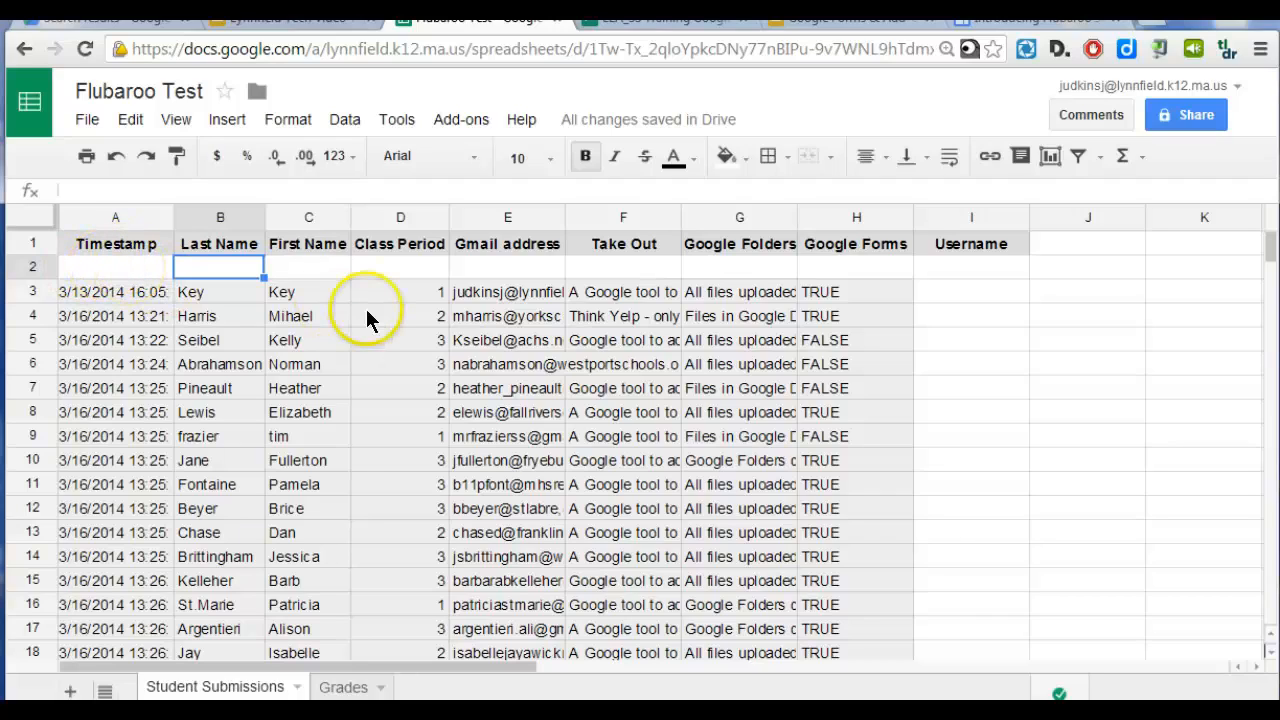
# Select the empty help tip cell F2 beneath the Take Out question heading on the Student Submissions sheet
pyautogui.press('Right')
pyautogui.press('Right')
pyautogui.press('Right')
pyautogui.press('Right')
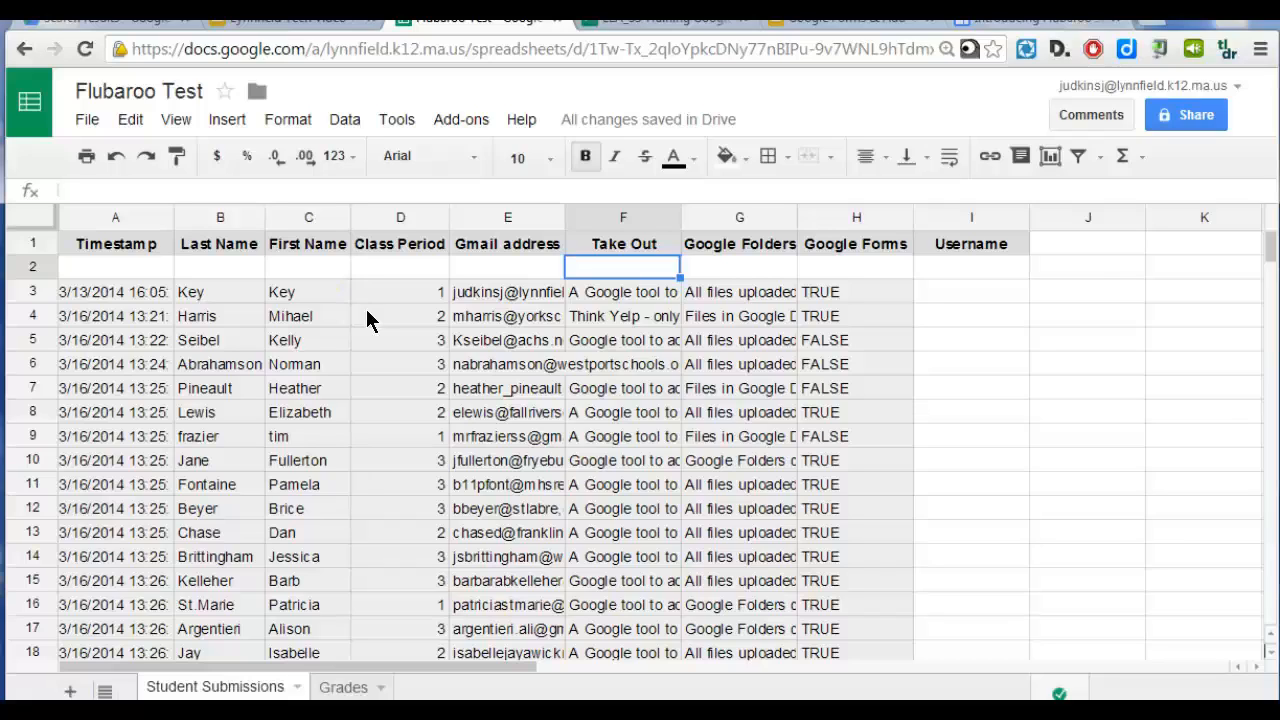
pyautogui.click(611, 268)
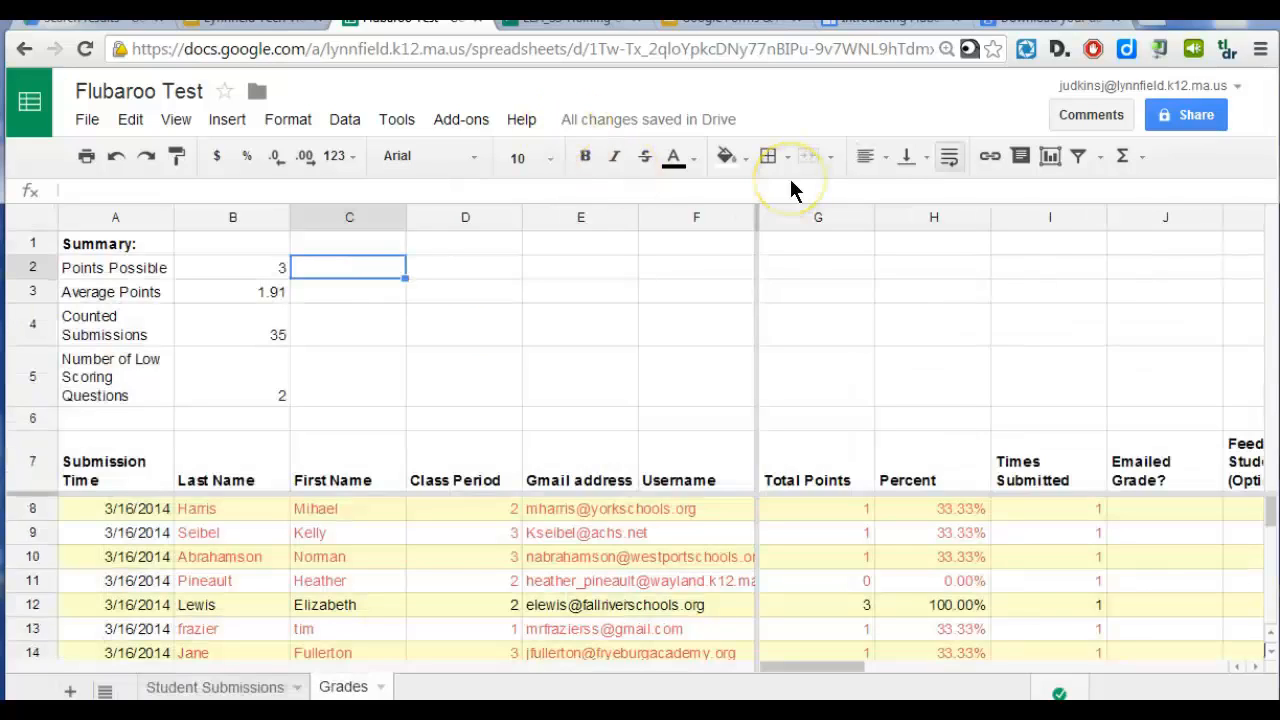
# Start Flubaroo's Email Grades from the Grades sheet and set the email address question to Gmail address
pyautogui.click(465, 119)
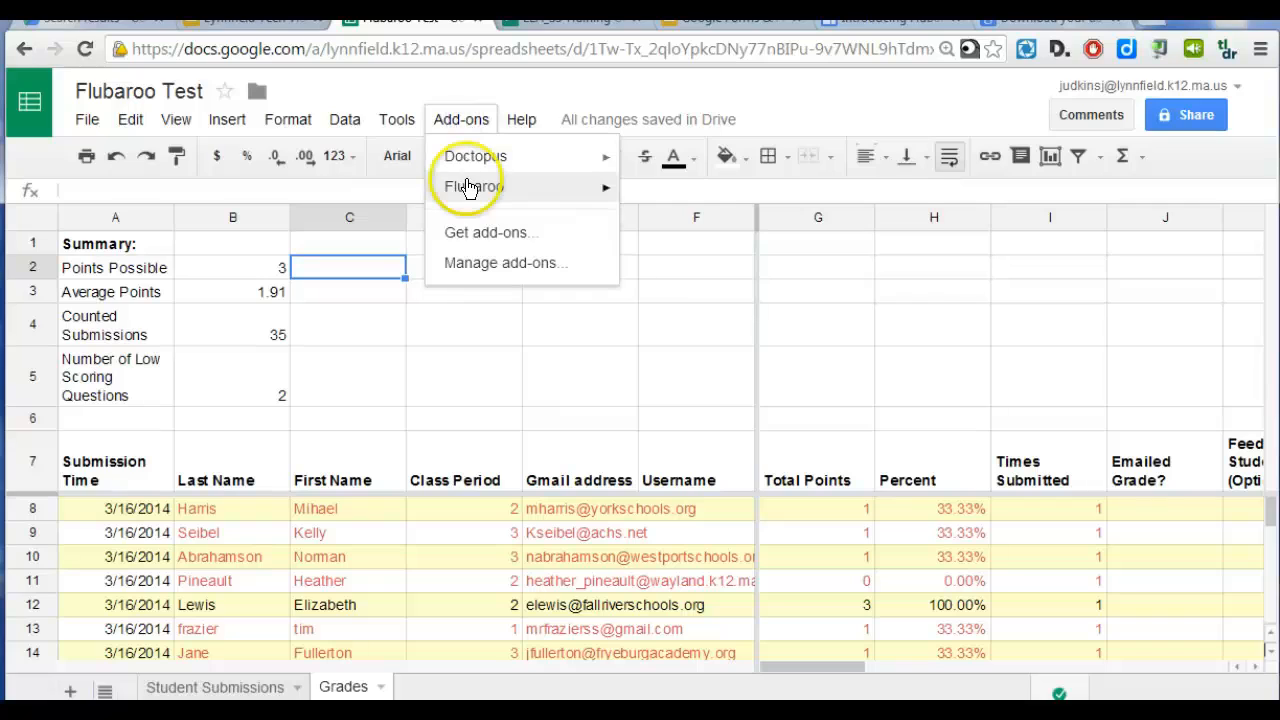
pyautogui.moveTo(468, 188)
pyautogui.click(665, 224)
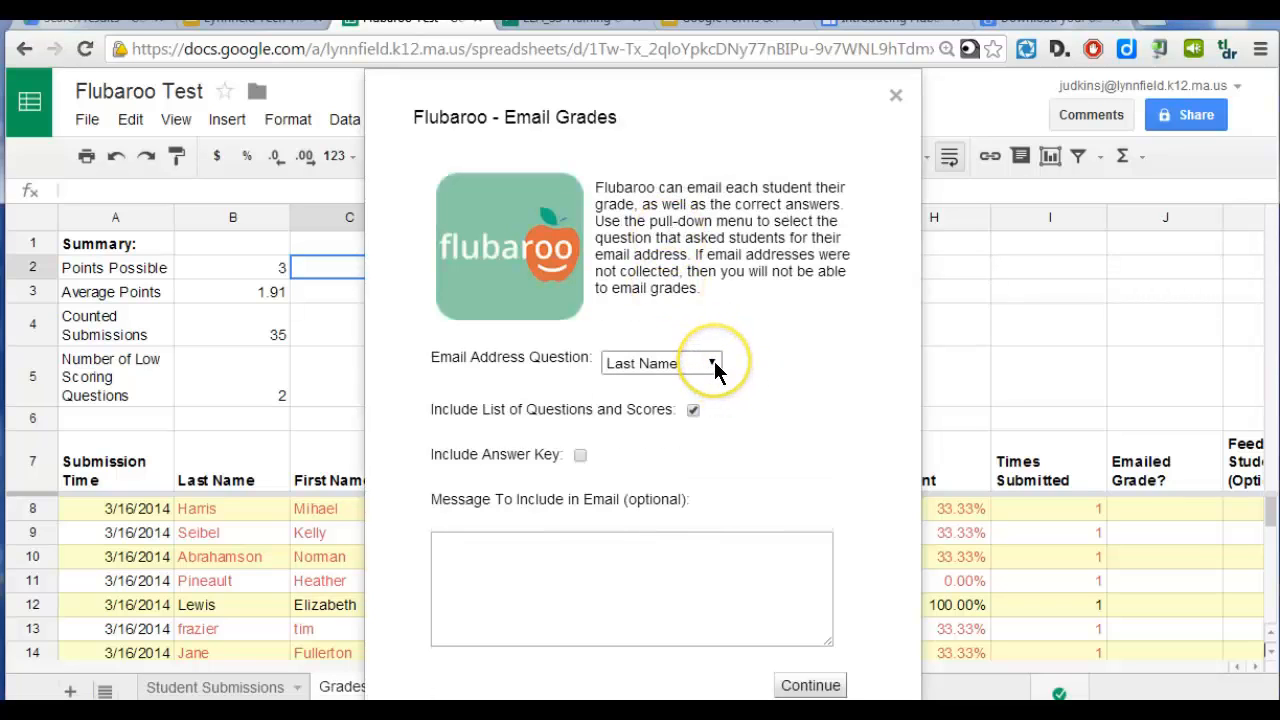
pyautogui.click(714, 365)
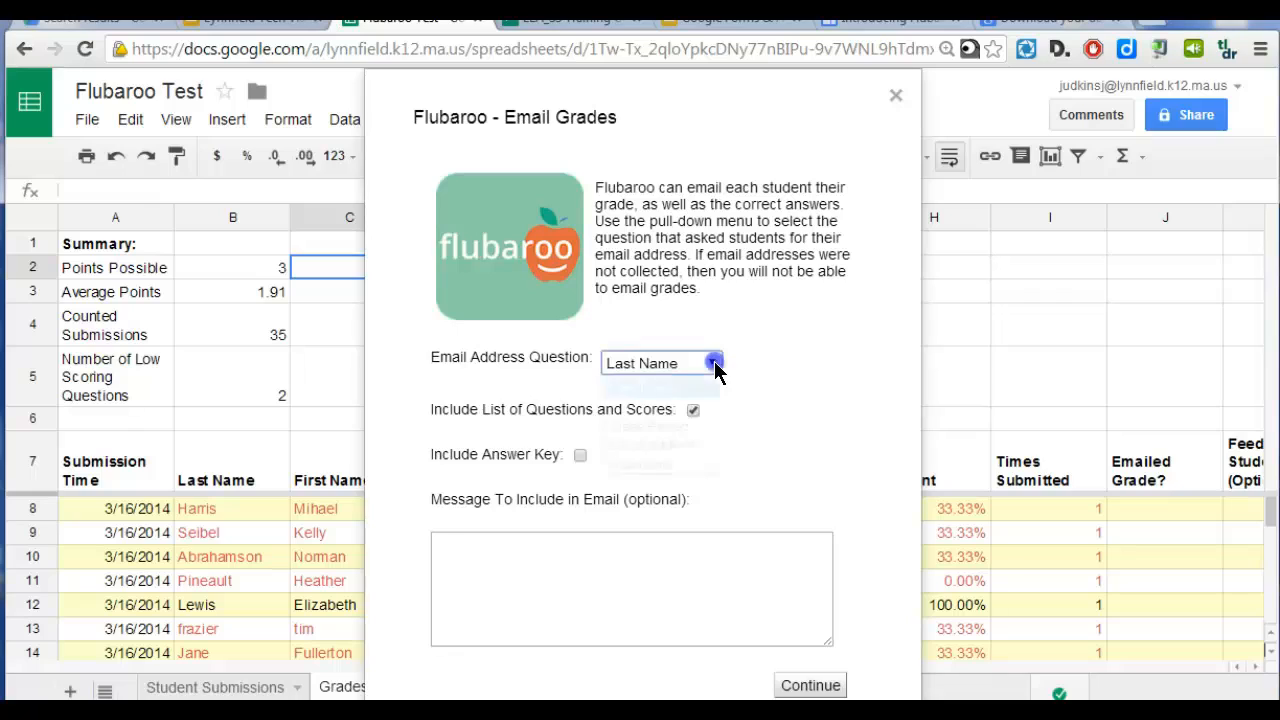
pyautogui.click(696, 451)
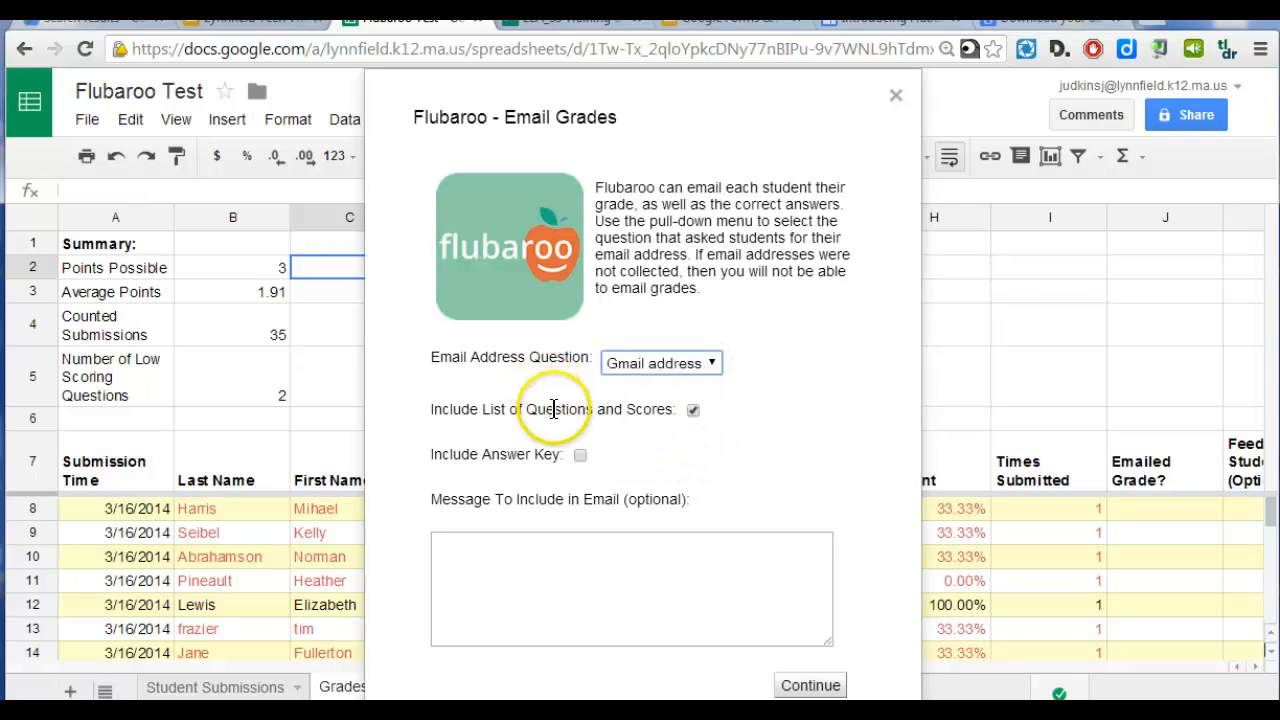
# Exclude the list of questions and scores, add the message "Here is your grade for our quiz", and continue with emailing
pyautogui.click(693, 410)
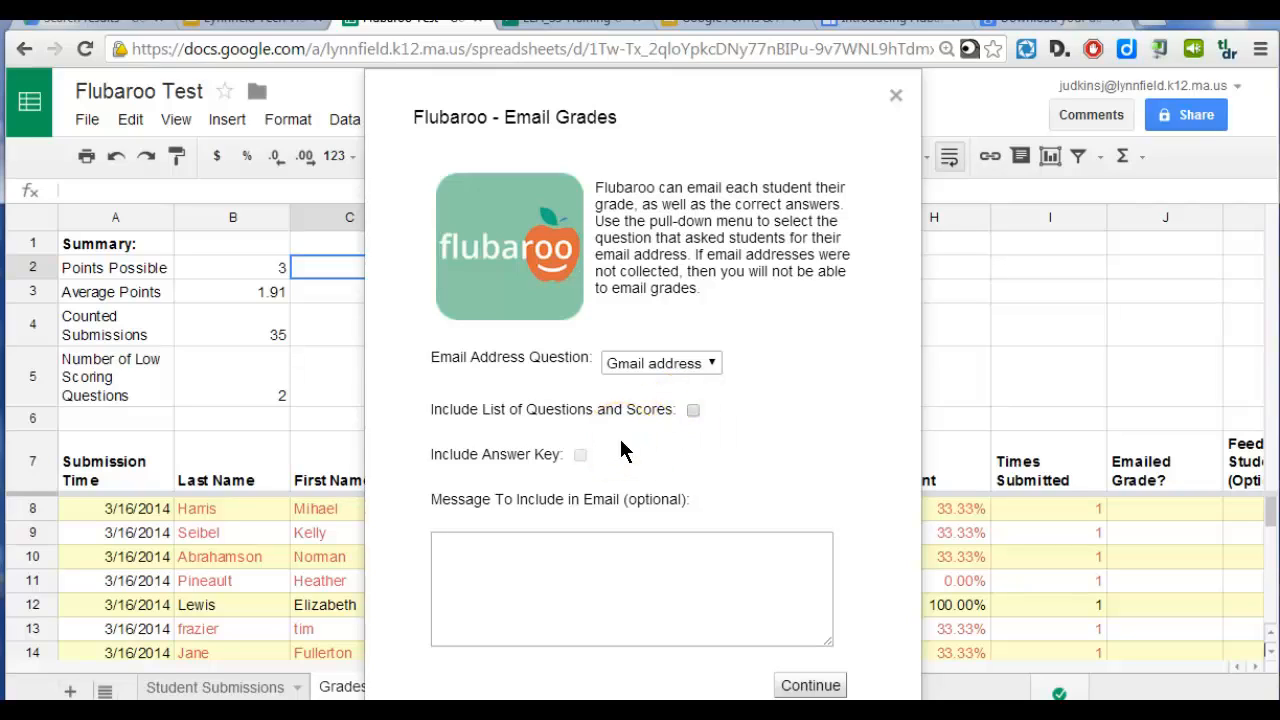
pyautogui.click(491, 545)
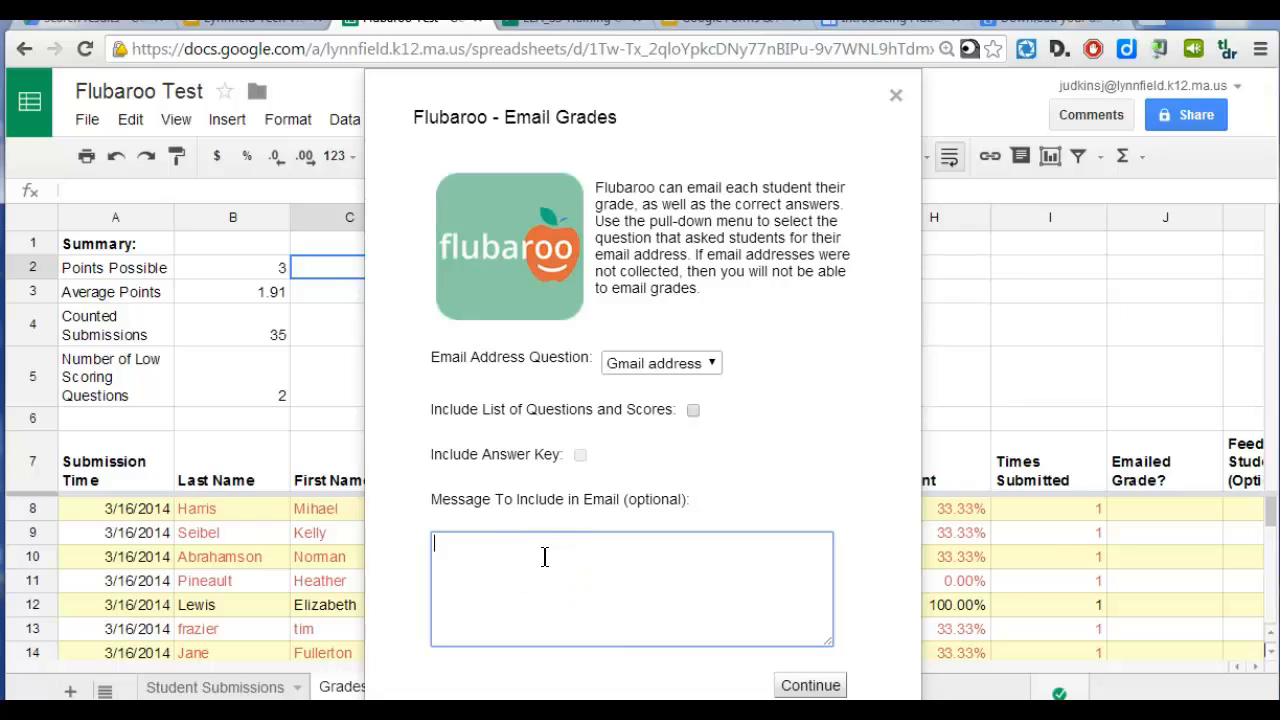
pyautogui.write('Here is your grade for our quiz')
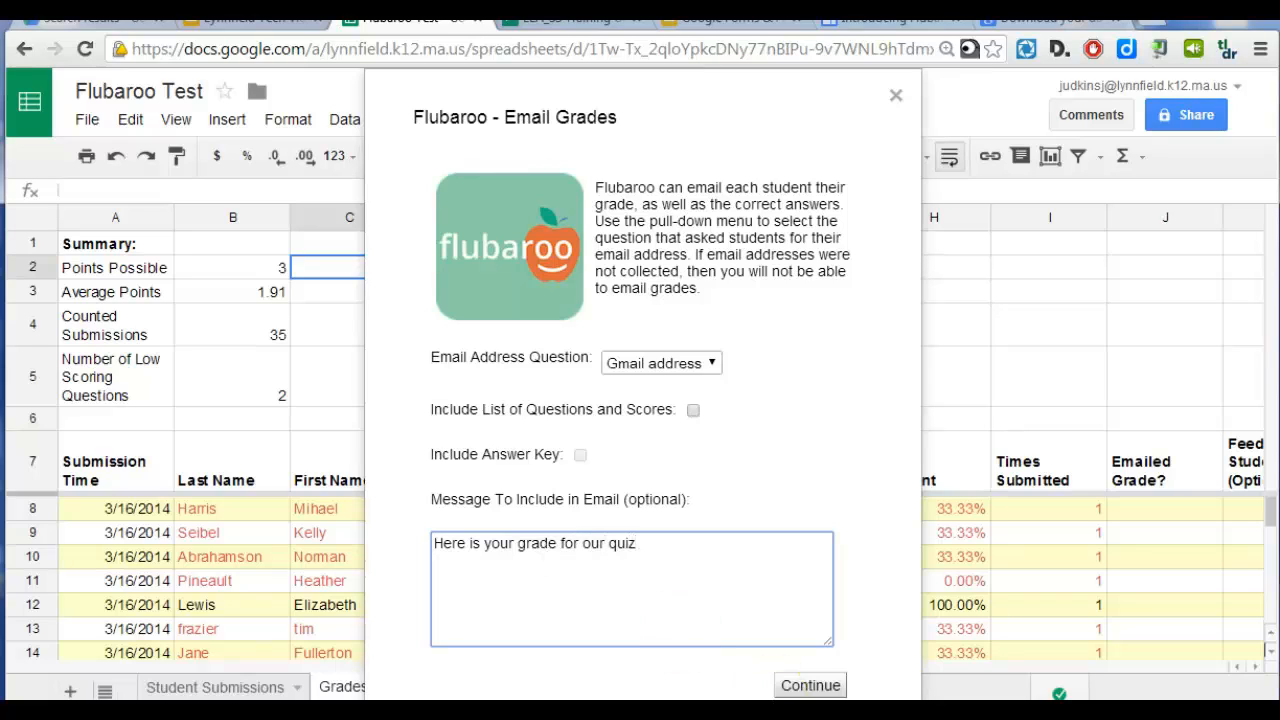
pyautogui.click(808, 686)
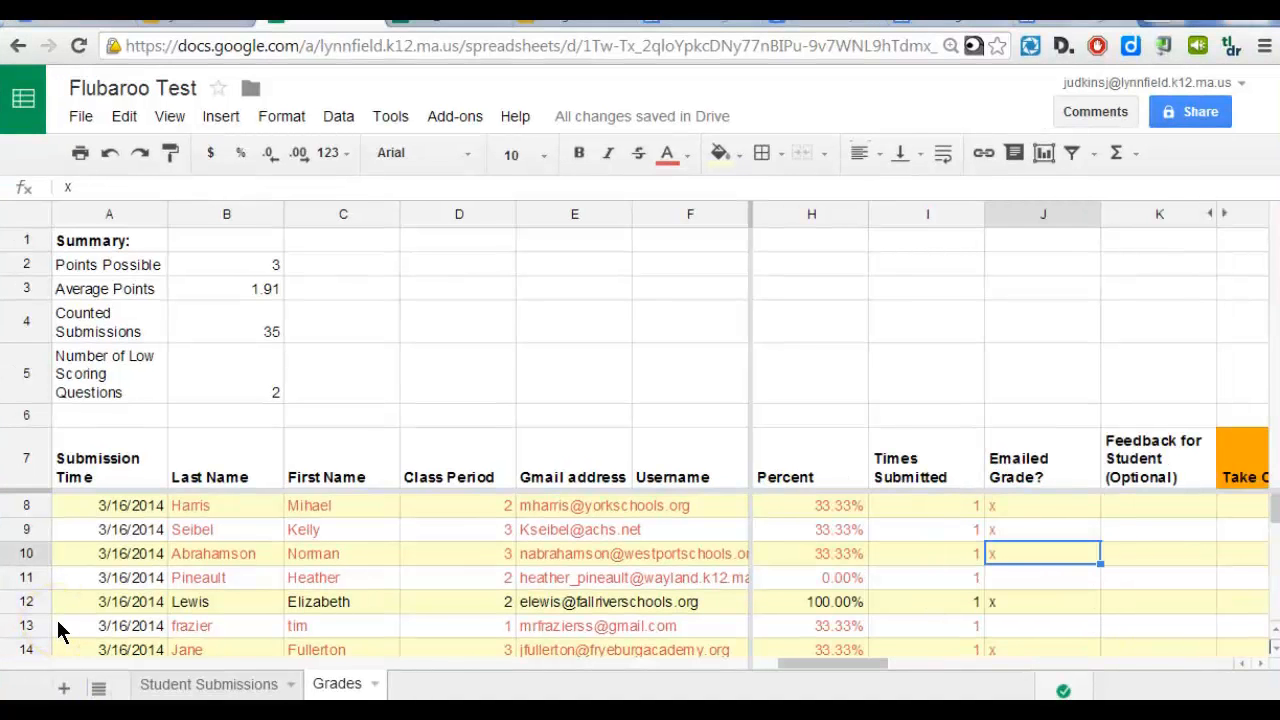
pyautogui.click(1166, 500)
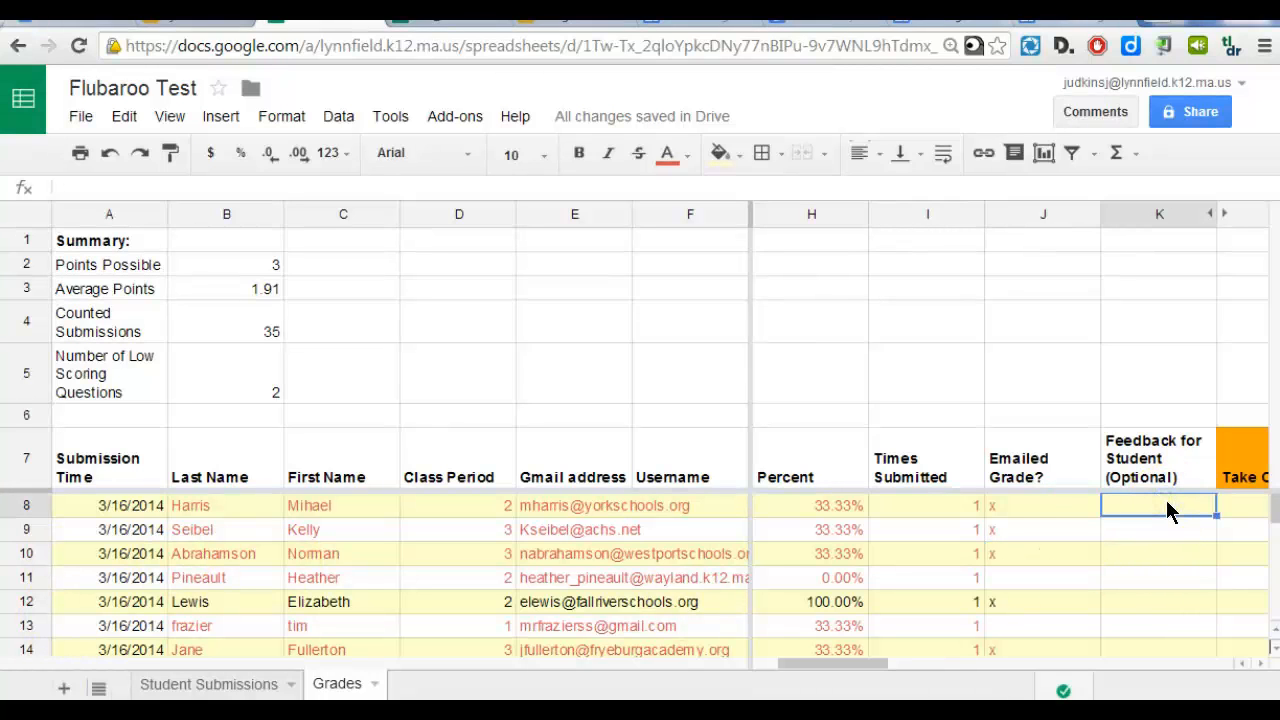
pyautogui.write('http://edutraining.googleapps.com/')
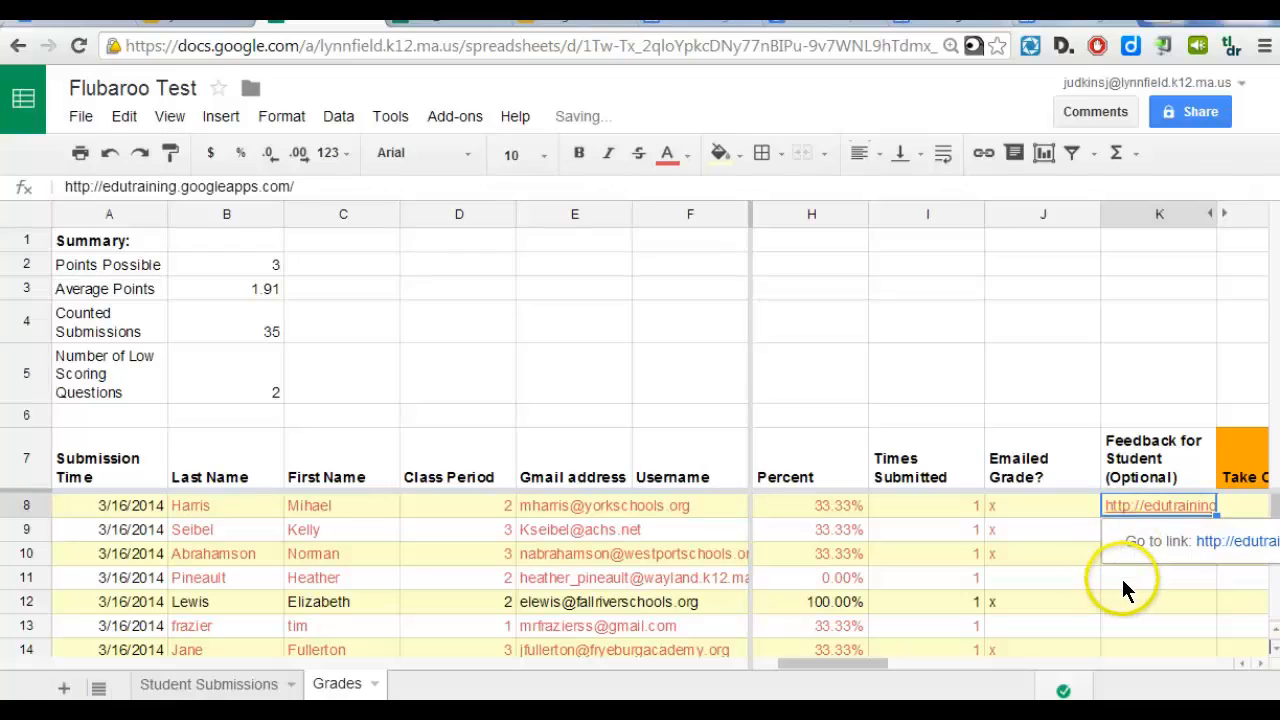
pyautogui.press('Down')
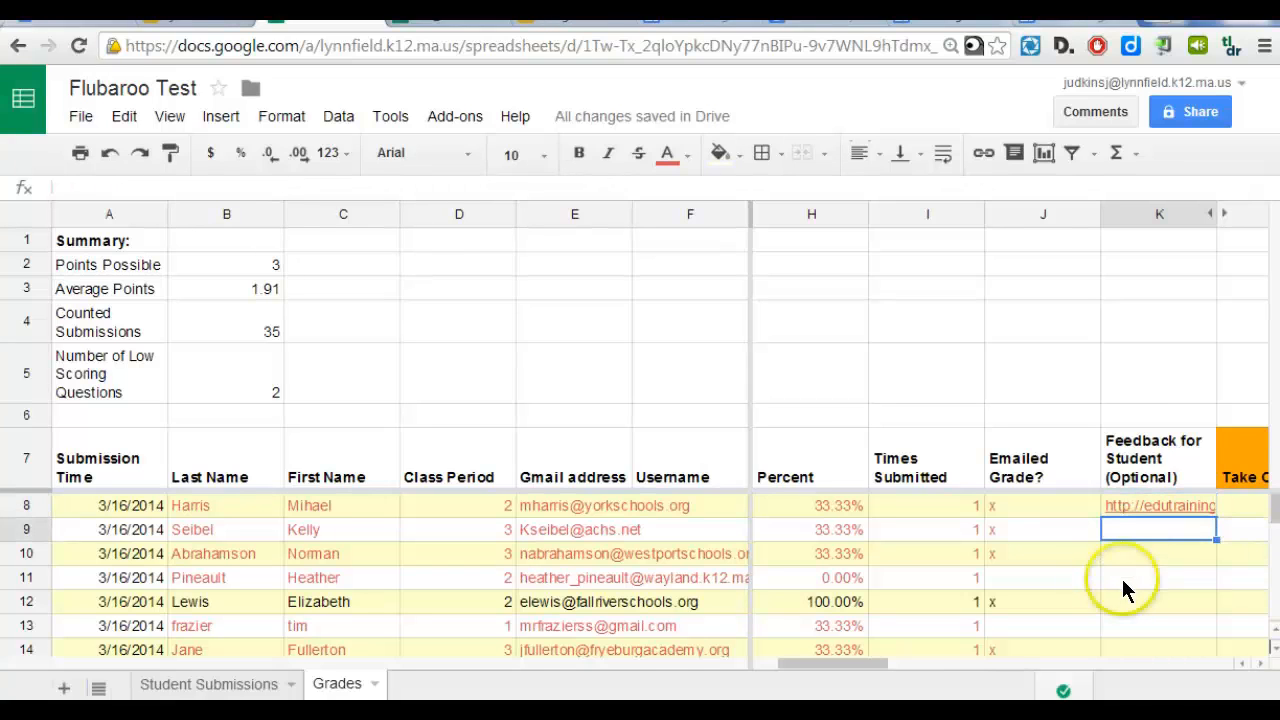
pyautogui.write('http://edutraining.googleapps.com/')
pyautogui.press('Down')
pyautogui.write('http://edutraining.googleapps.com/')
pyautogui.press('Down')
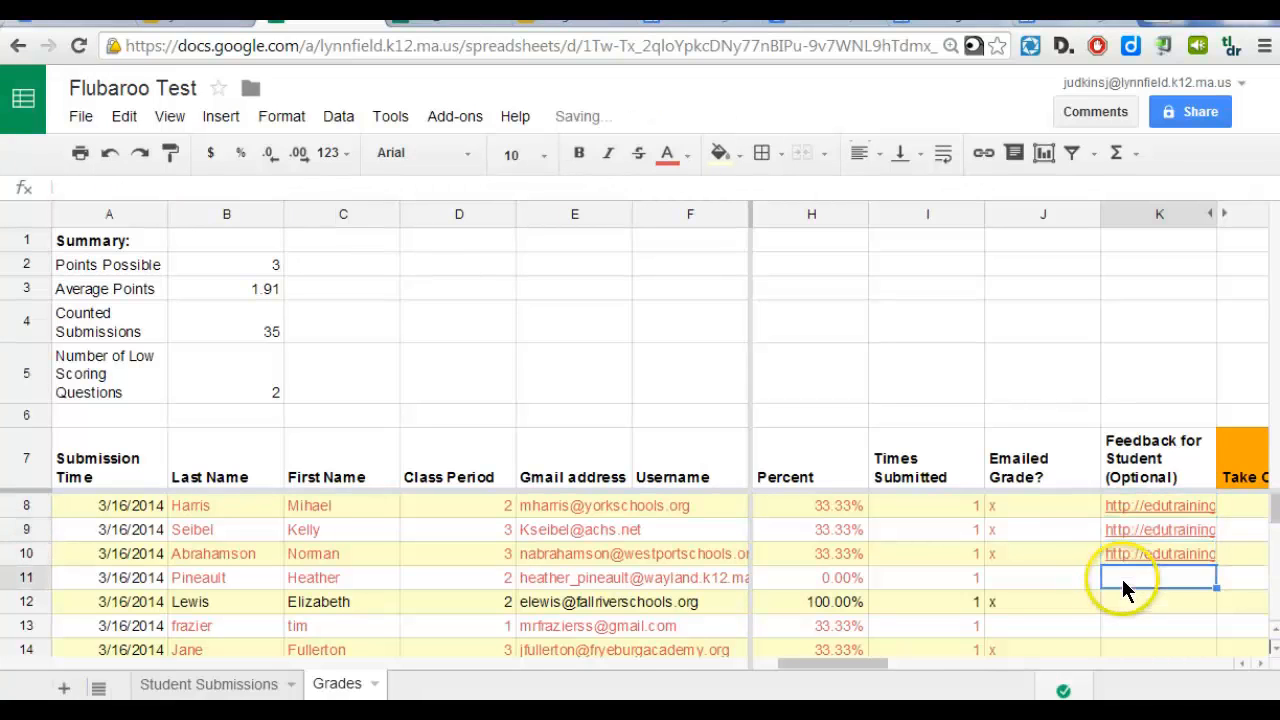
pyautogui.write('http://edutraining.googleapps.com/')
pyautogui.press('Down')
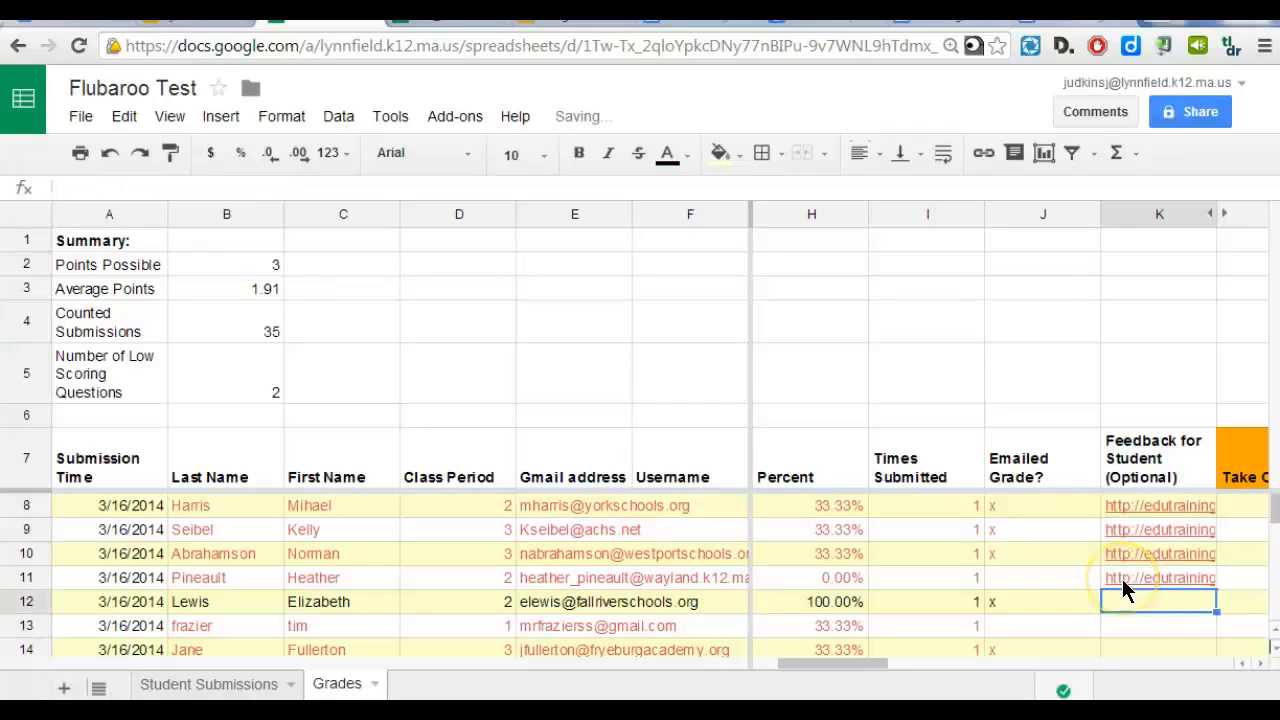
# Enter a "Great job" message with the student's first name as feedback in cell K12
pyautogui.write('Great')
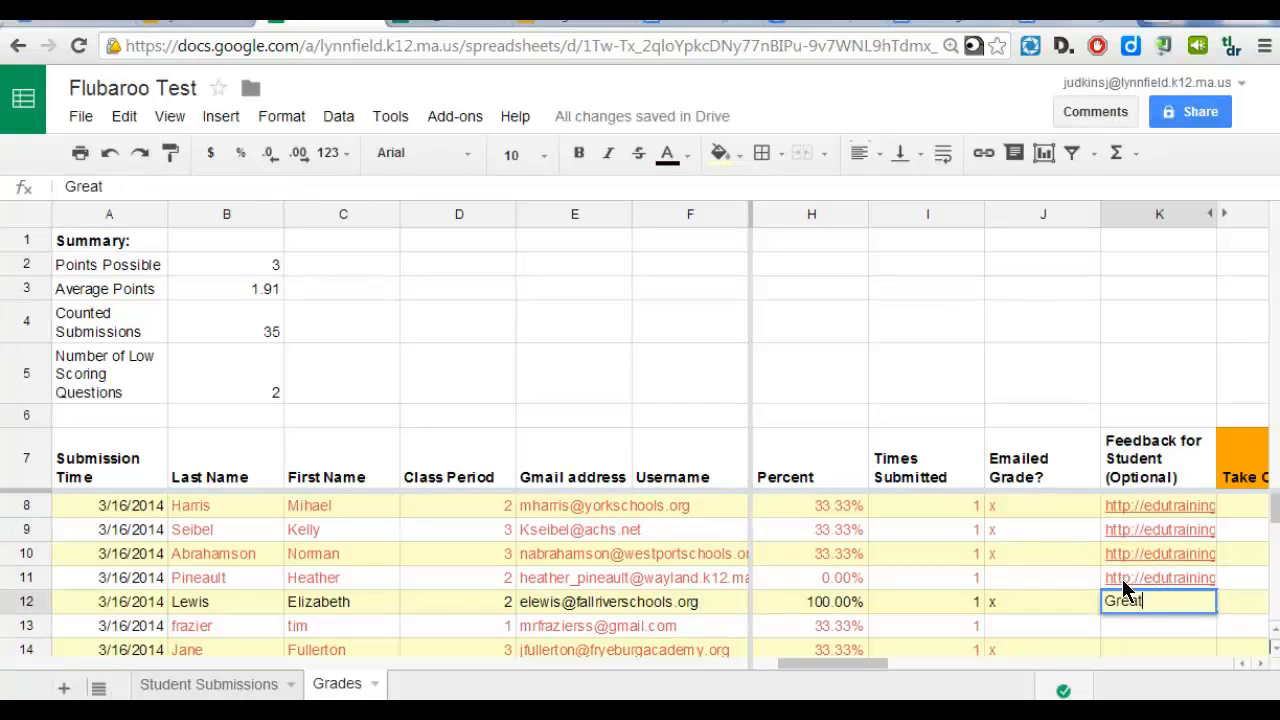
pyautogui.write(' job Liz!')
pyautogui.click(1149, 630)
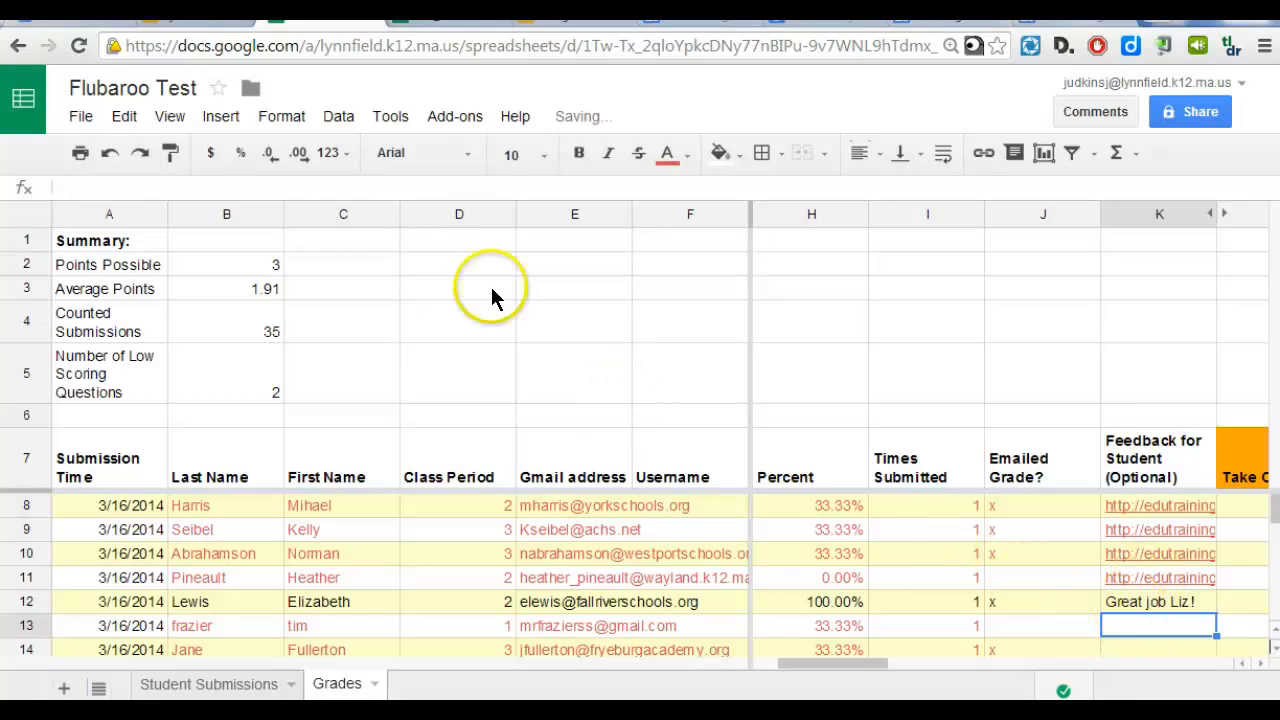
# Start emailing the grades with the added student feedback through Flubaroo
pyautogui.click(445, 116)
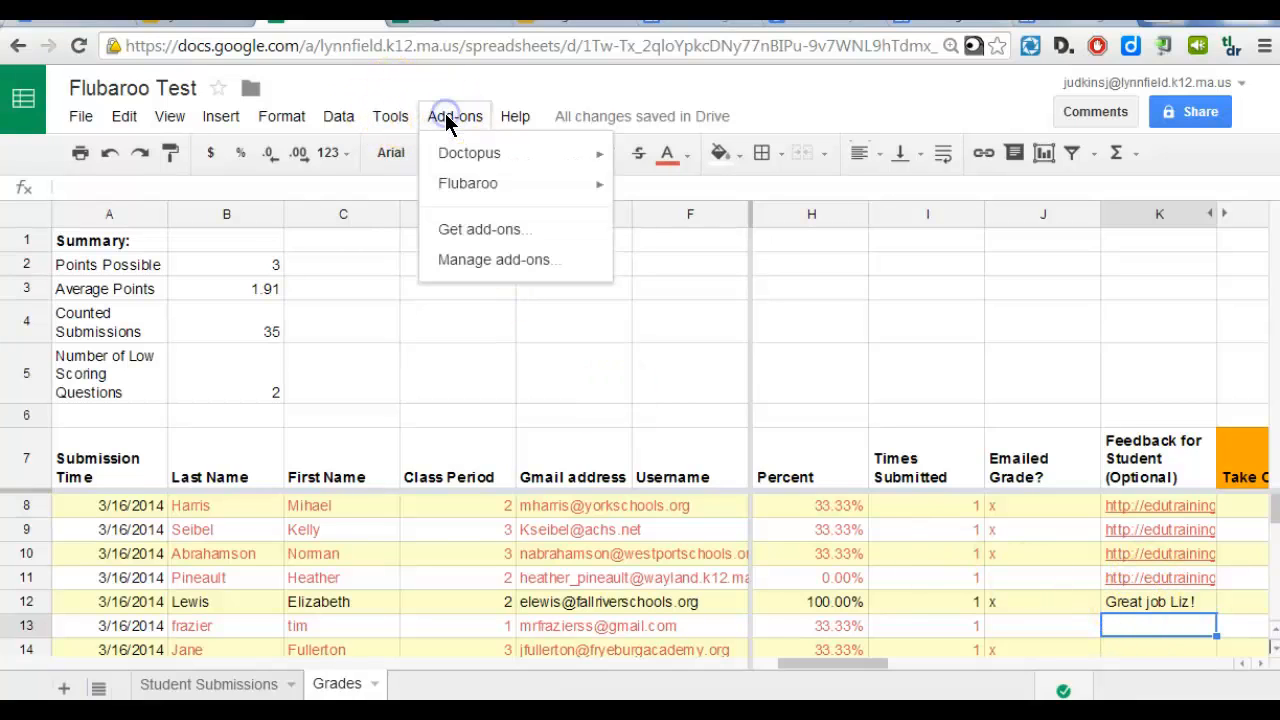
pyautogui.moveTo(535, 192)
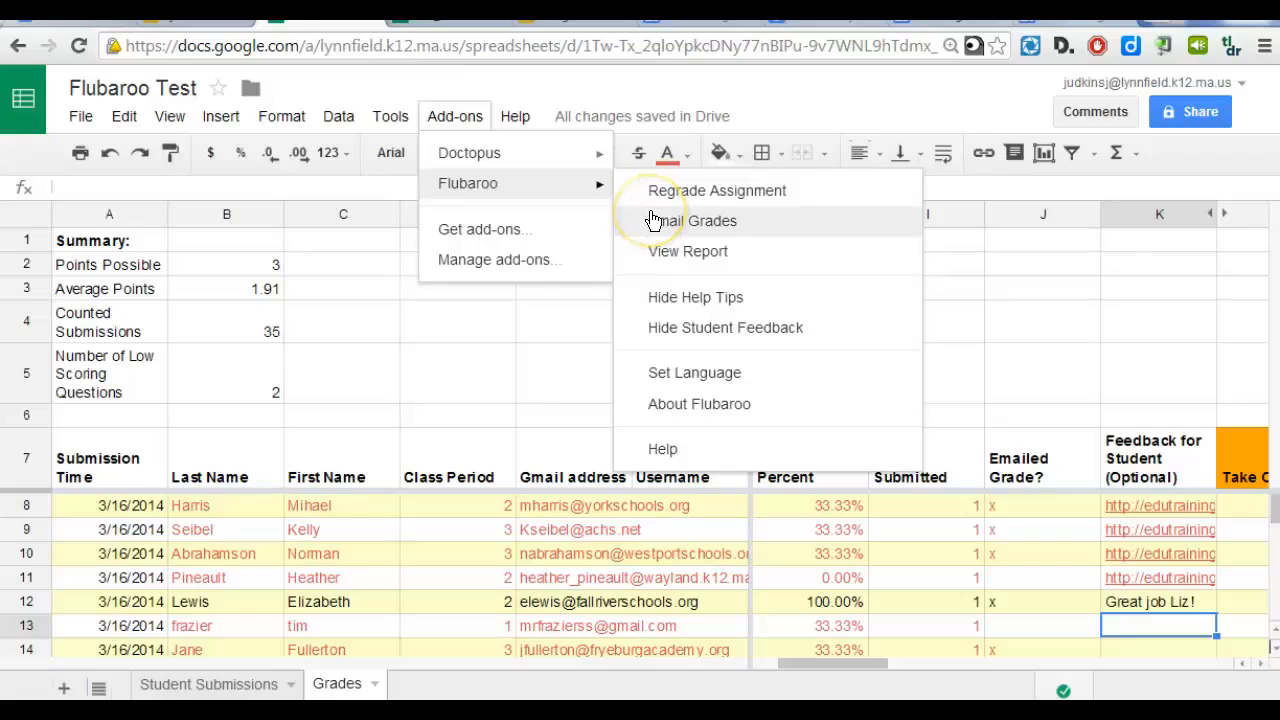